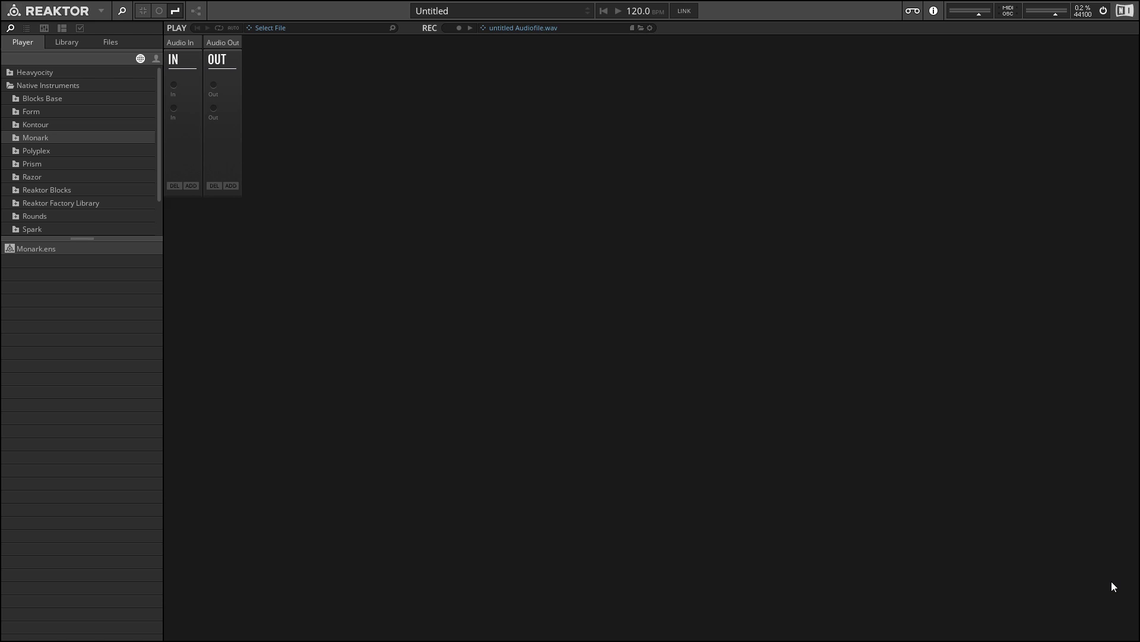
Load Monark.ens from the browser so the Monark synth opens on its 001 Defined preset
{"action": "double_click", "coordinate": [30, 247]}
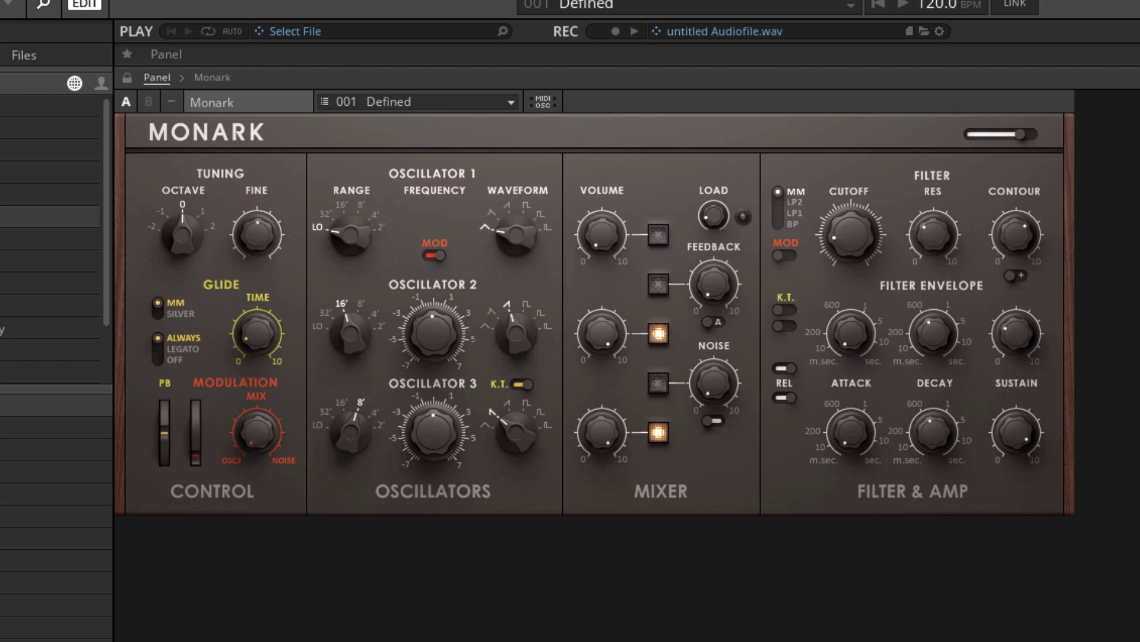
{"action": "left_click_drag", "start_coordinate": [589, 547], "coordinate": [544, 522]}
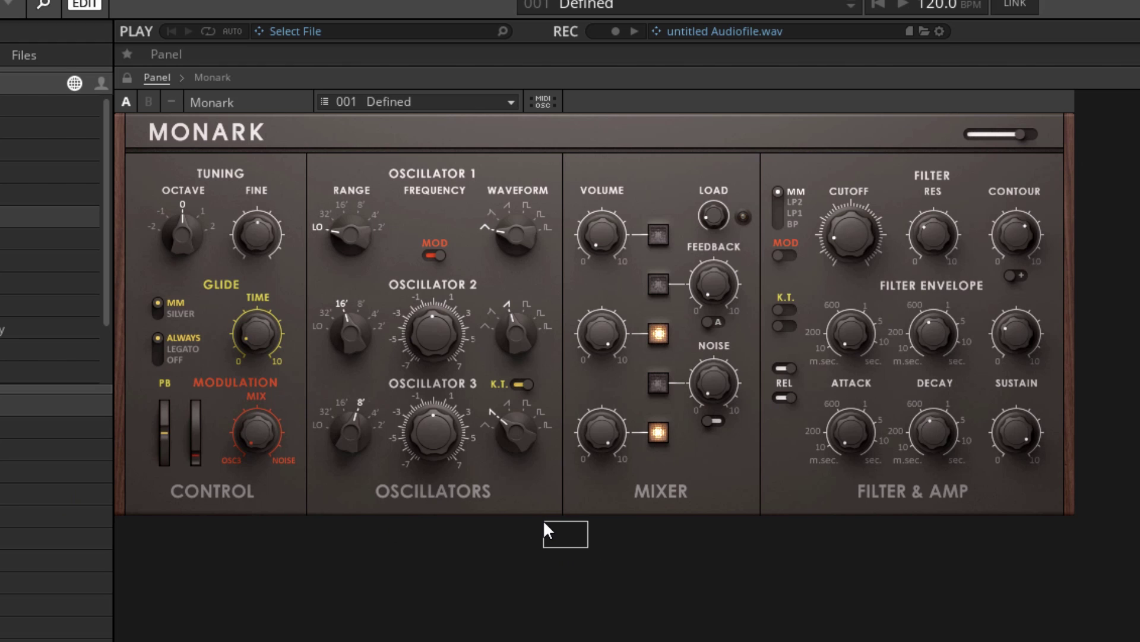
{"action": "left_click_drag", "start_coordinate": [569, 549], "coordinate": [308, 126]}
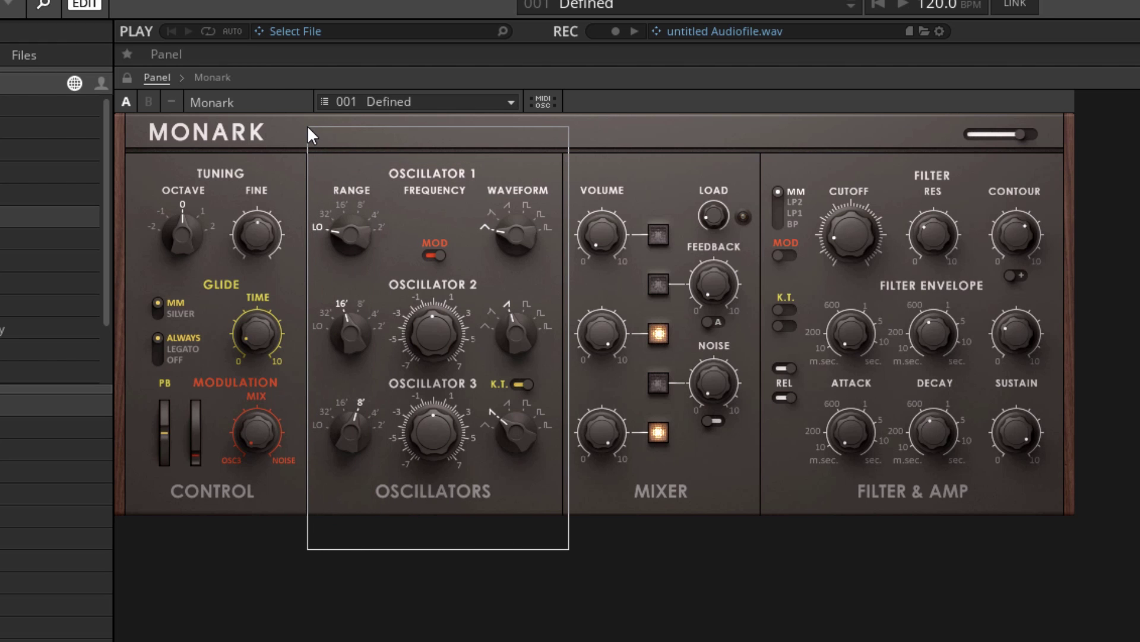
{"action": "left_click_drag", "start_coordinate": [307, 126], "coordinate": [296, 130]}
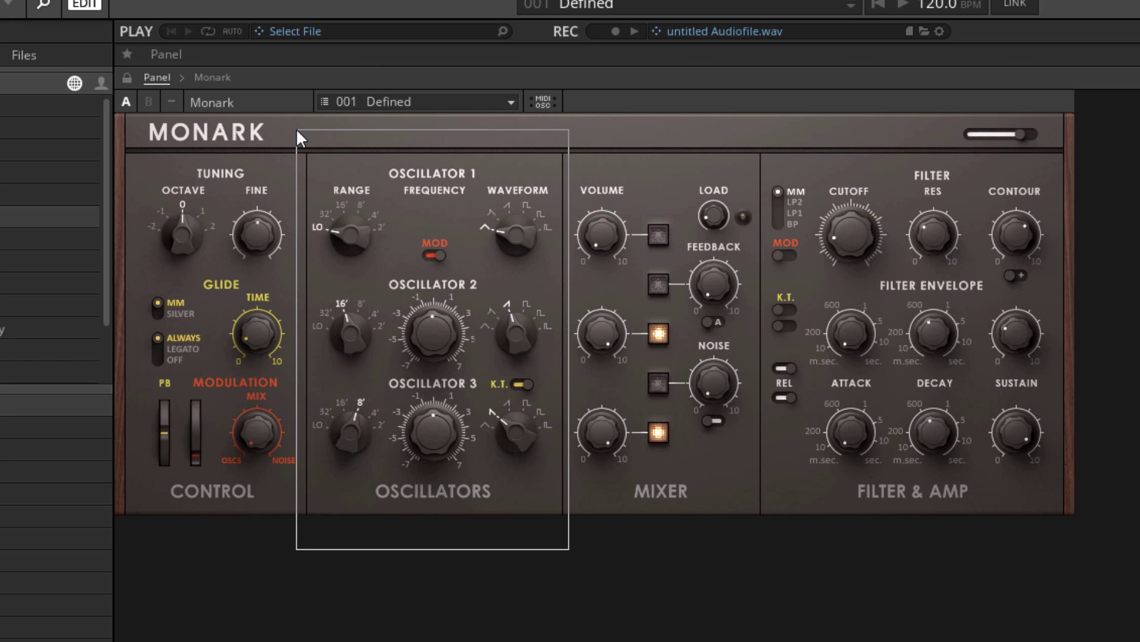
{"action": "left_click_drag", "start_coordinate": [297, 130], "coordinate": [296, 130]}
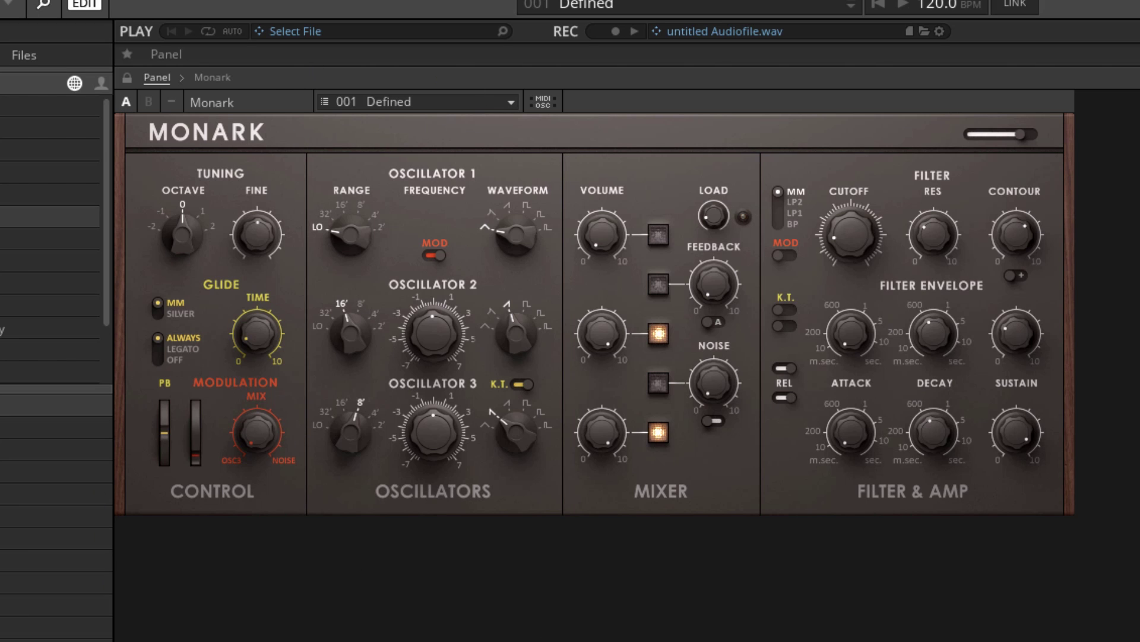
{"action": "left_click_drag", "start_coordinate": [551, 583], "coordinate": [773, 126]}
{"action": "left_click_drag", "start_coordinate": [753, 142], "coordinate": [1010, 226]}
{"action": "left_click_drag", "start_coordinate": [1139, 401], "coordinate": [1139, 374]}
{"action": "left_click_drag", "start_coordinate": [1139, 524], "coordinate": [757, 368]}
{"action": "left_click_drag", "start_coordinate": [282, 123], "coordinate": [576, 567]}
{"action": "left_click_drag", "start_coordinate": [1139, 392], "coordinate": [734, 149]}
Nudge Monark's filter Cutoff knob slightly clockwise, beside the Filter Envelope and key tracking controls
{"action": "left_click_drag", "start_coordinate": [1139, 392], "coordinate": [793, 277]}
{"action": "left_click_drag", "start_coordinate": [852, 237], "coordinate": [825, 208]}
{"action": "left_click_drag", "start_coordinate": [1121, 400], "coordinate": [793, 274]}
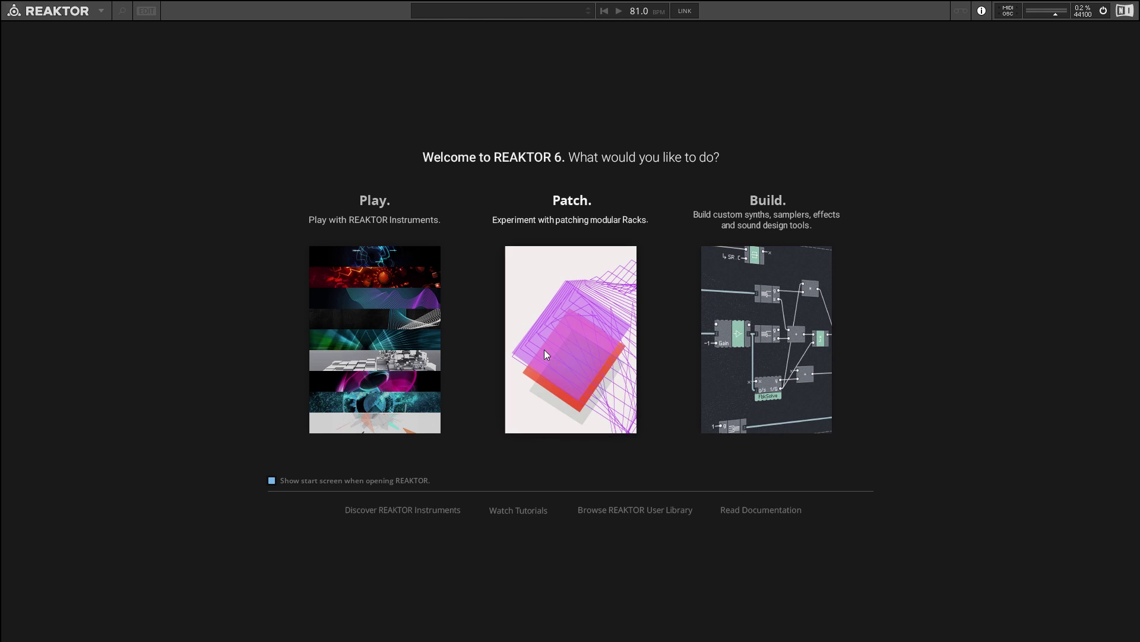
Create a new Untitled rack holding only Audio In and Audio Out via File > New Rack
{"action": "left_click", "coordinate": [556, 302]}
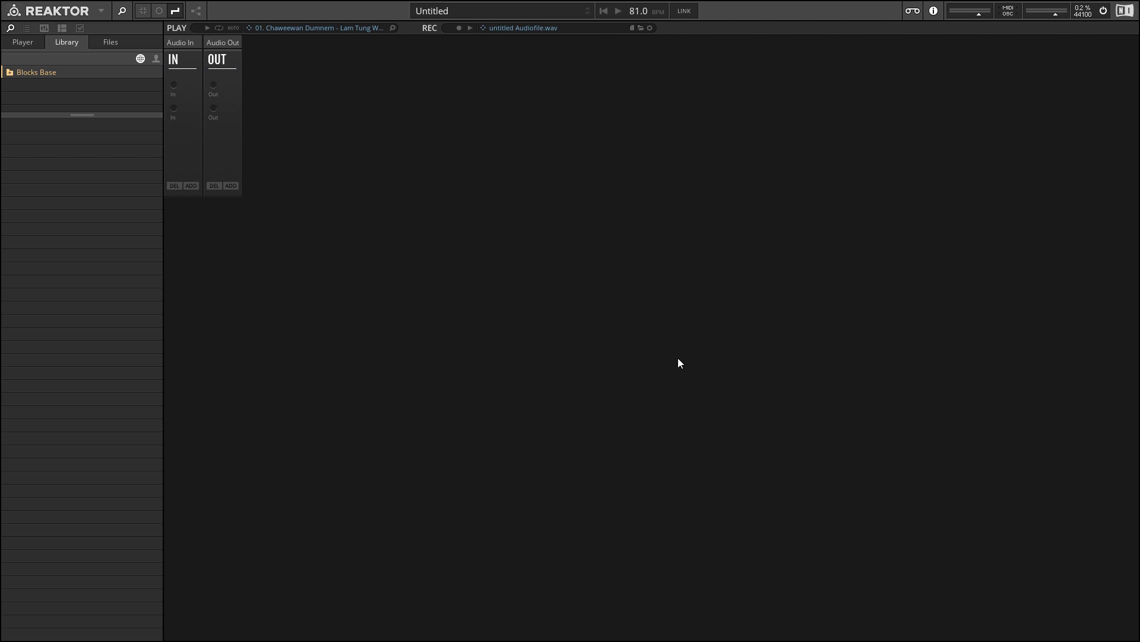
{"action": "left_click", "coordinate": [105, 10]}
{"action": "mouse_move", "coordinate": [103, 31]}
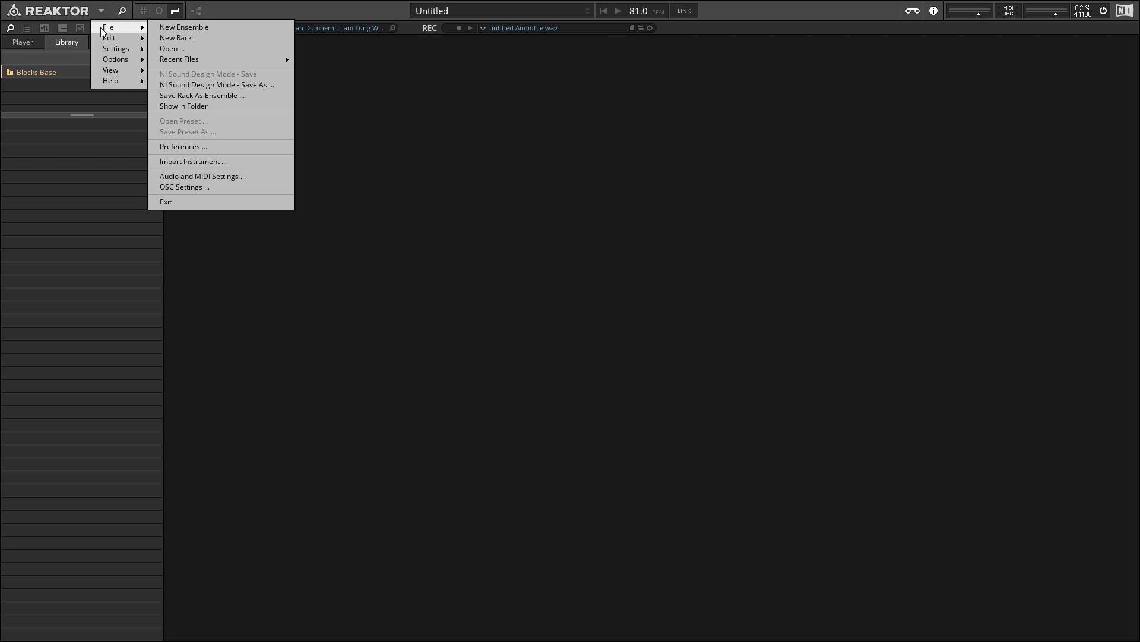
{"action": "left_click", "coordinate": [176, 38]}
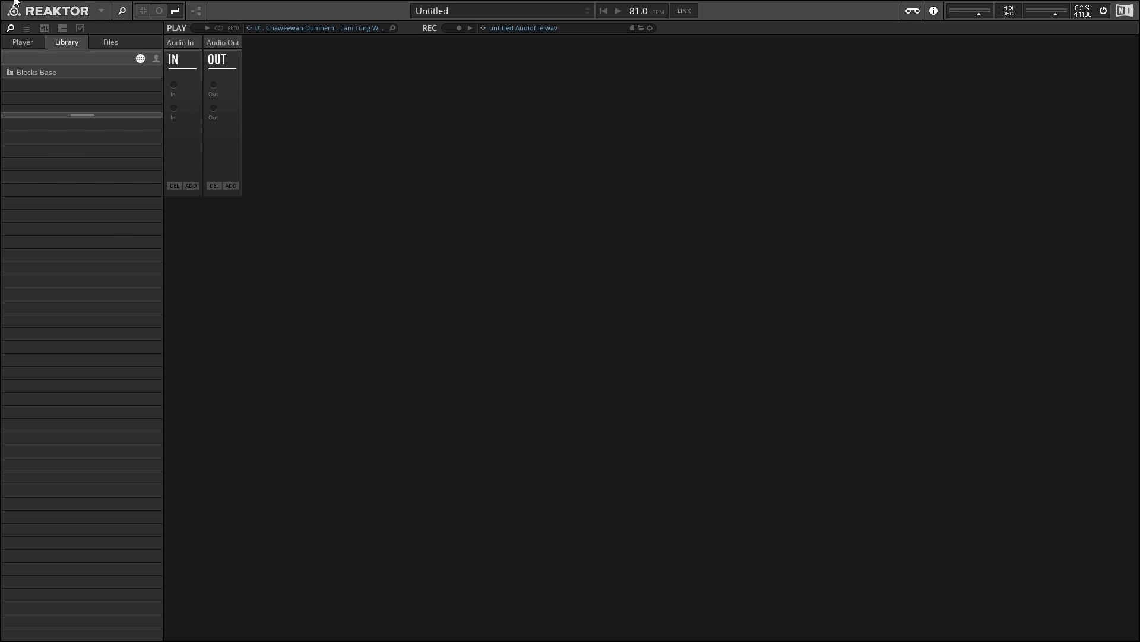
Shift the Audio In block slightly within the Untitled rack
{"action": "mouse_move", "coordinate": [177, 38]}
{"action": "left_mouse_down"}
{"action": "mouse_move", "coordinate": [427, 88]}
{"action": "mouse_move", "coordinate": [299, 88]}
{"action": "mouse_move", "coordinate": [215, 43]}
{"action": "mouse_move", "coordinate": [242, 55]}
{"action": "mouse_move", "coordinate": [172, 37]}
{"action": "mouse_move", "coordinate": [180, 45]}
{"action": "left_mouse_up"}
Toggle the side pane back on and select the Blocks Base library folder
{"action": "left_click", "coordinate": [124, 12]}
{"action": "left_click", "coordinate": [124, 14]}
{"action": "left_click", "coordinate": [124, 15]}
{"action": "left_click", "coordinate": [125, 14]}
{"action": "left_click", "coordinate": [8, 29]}
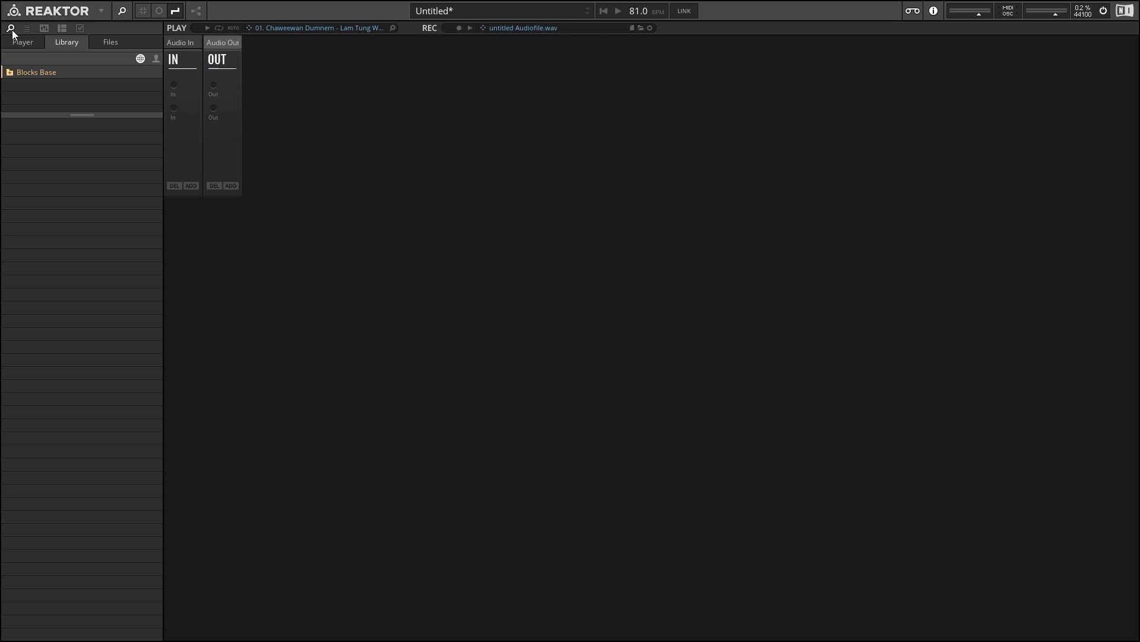
Check the Panelsets and Properties sidebar panels, then go back to the library browser
{"action": "left_click", "coordinate": [26, 27]}
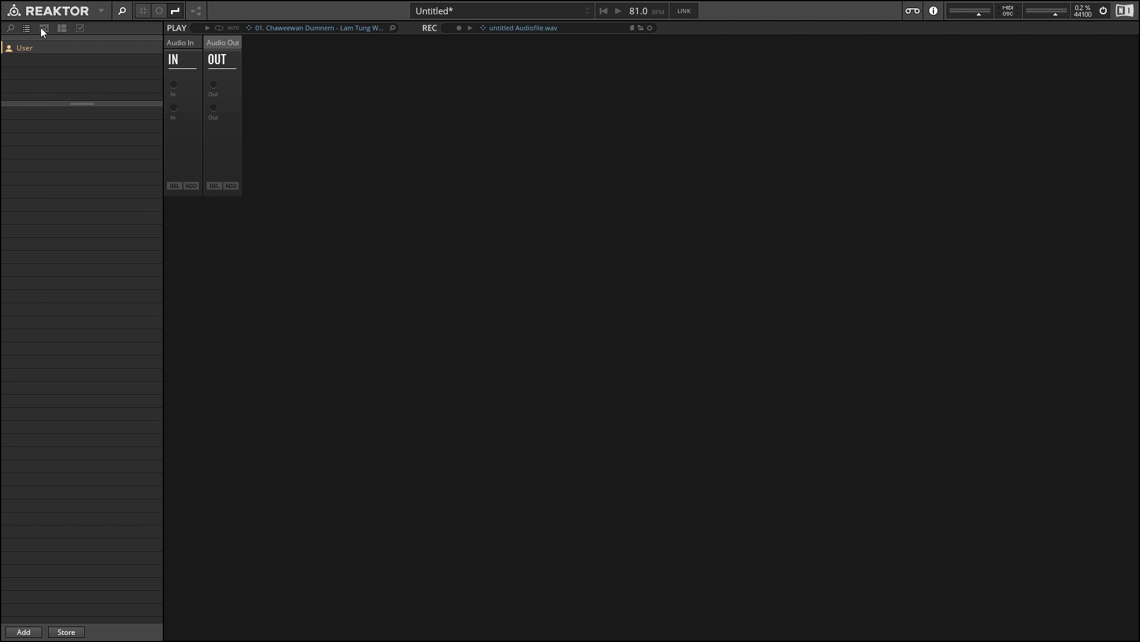
{"action": "left_click", "coordinate": [44, 28]}
{"action": "left_click", "coordinate": [62, 28]}
{"action": "left_click", "coordinate": [79, 28]}
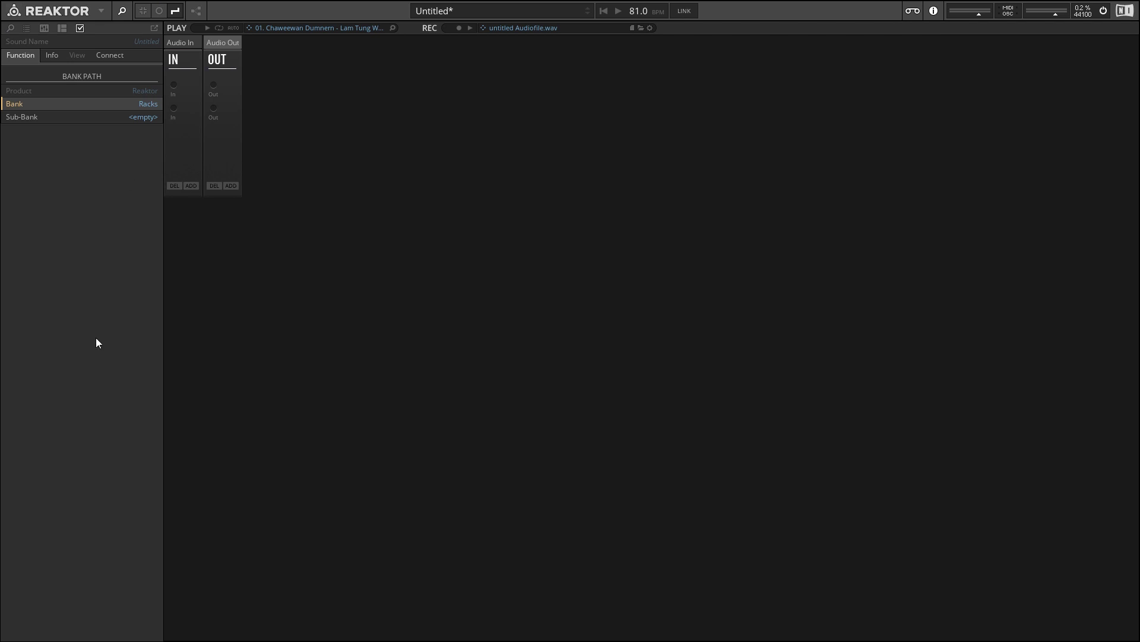
{"action": "left_click", "coordinate": [11, 30]}
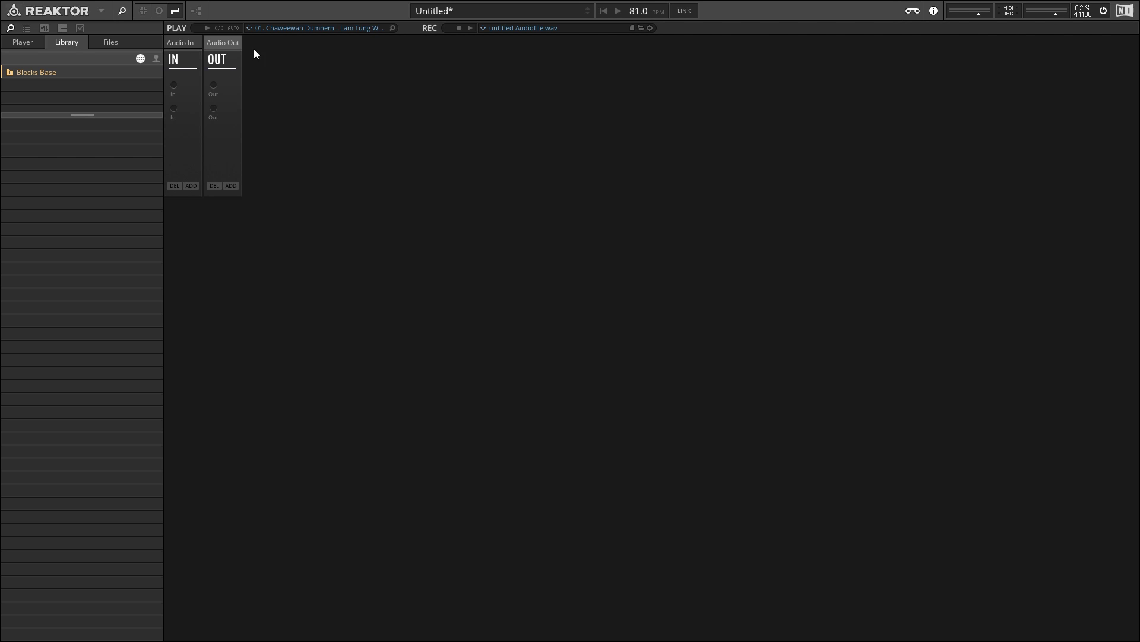
Expand Blocks Base in the Library and list the Bento Box modules (VCA, SVF Filter, ADSR, Oscillator)
{"action": "left_click", "coordinate": [34, 41]}
{"action": "left_click", "coordinate": [70, 42]}
{"action": "left_click", "coordinate": [11, 72]}
{"action": "left_click", "coordinate": [36, 85]}
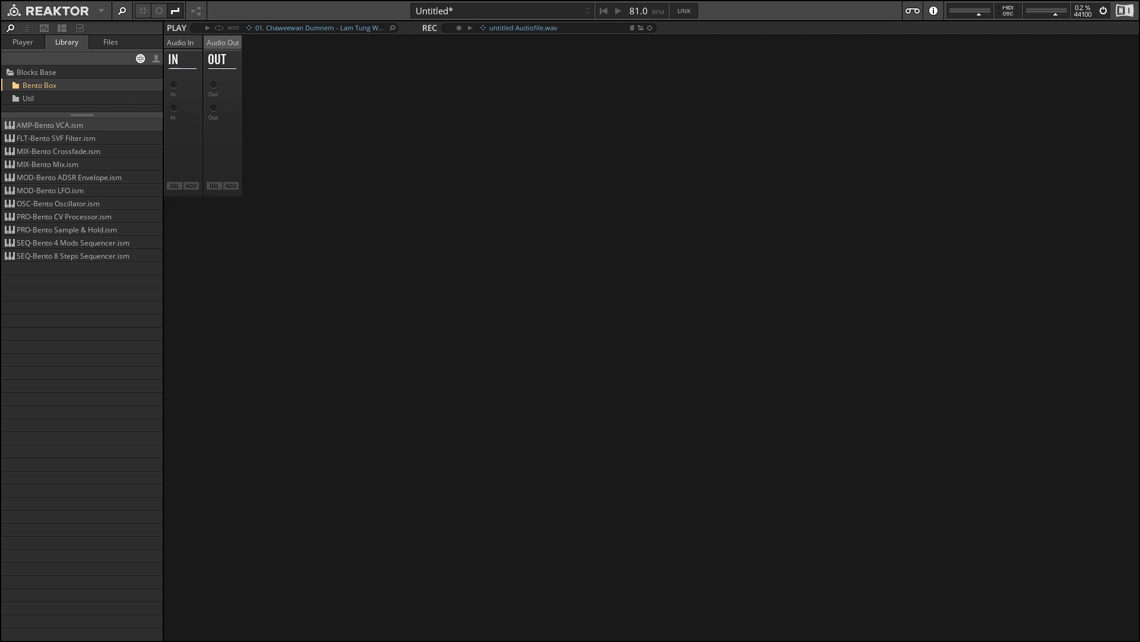
Browse the Util folder, then return to Bento Box and select OSC-Bento Oscillator.ism
{"action": "left_click", "coordinate": [73, 103]}
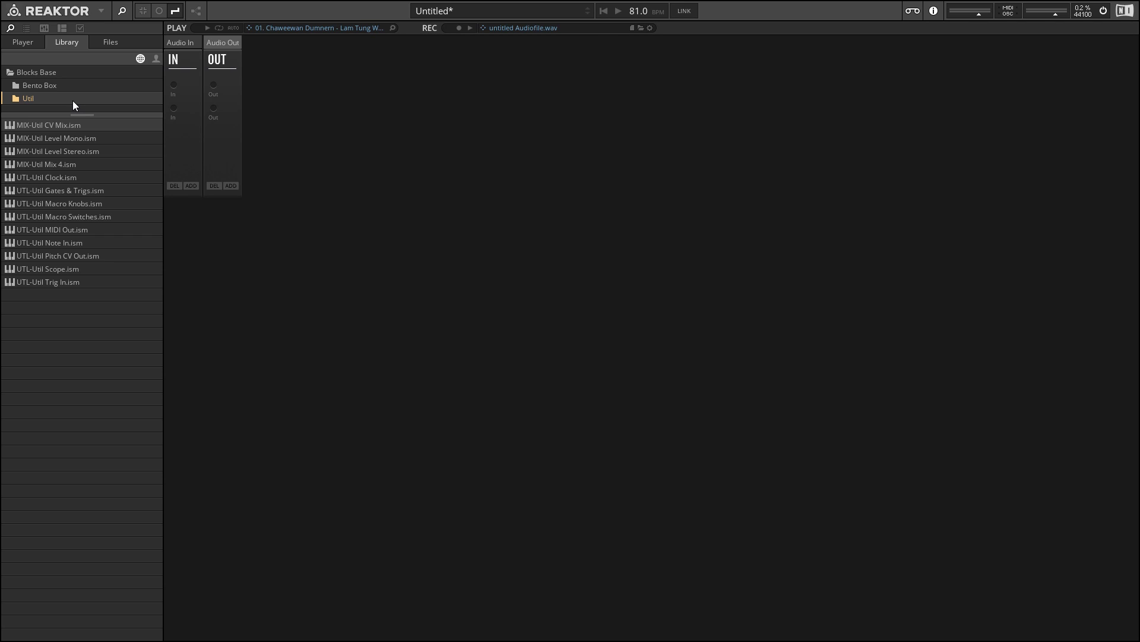
{"action": "left_click", "coordinate": [34, 88]}
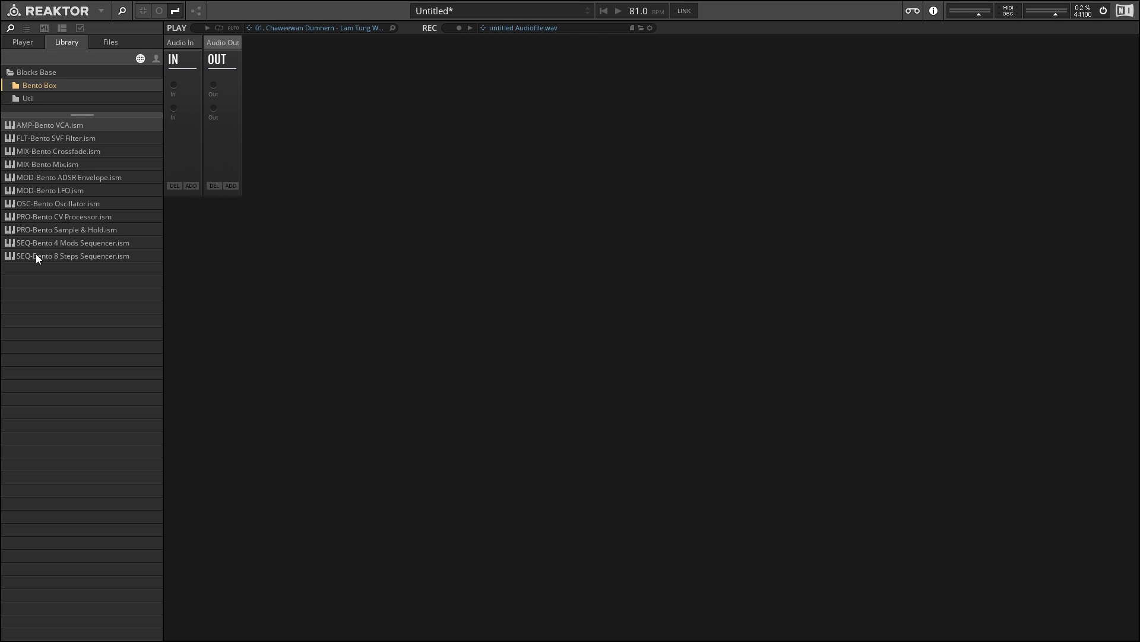
{"action": "left_click", "coordinate": [8, 204]}
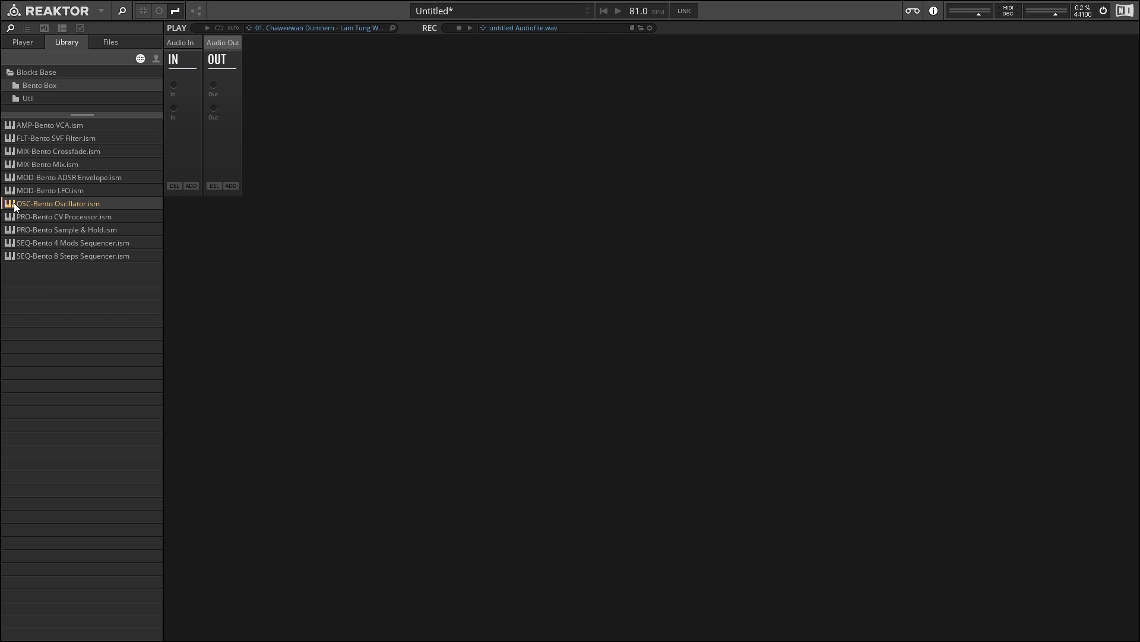
Drag the OSC-Bento Oscillator block into the rack and hide the player bar
{"action": "left_click_drag", "start_coordinate": [15, 206], "coordinate": [274, 176]}
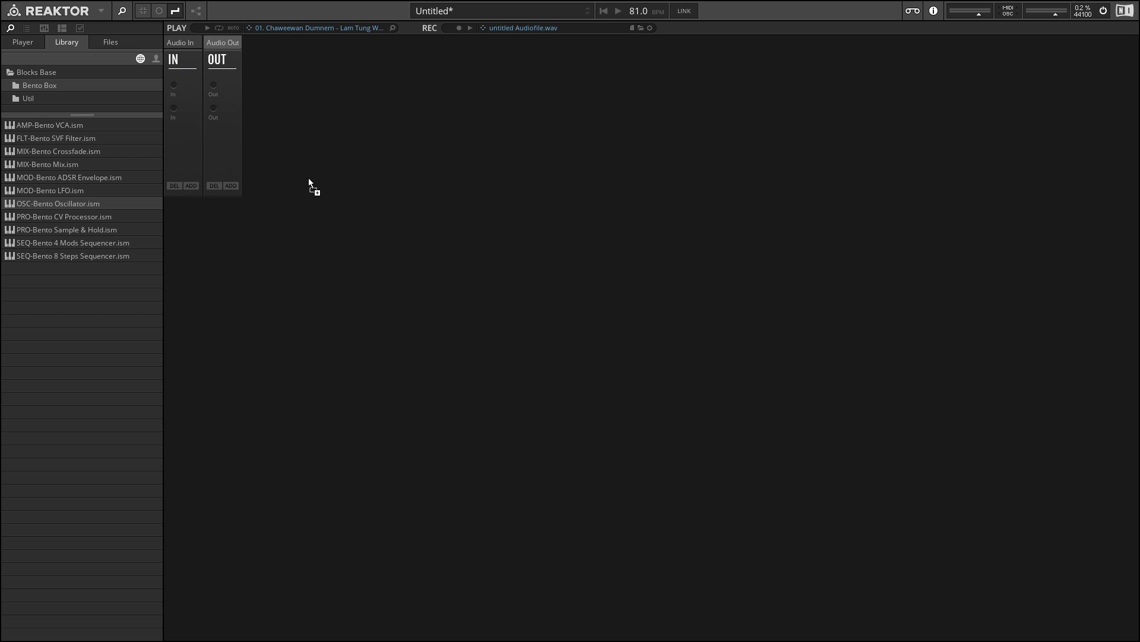
{"action": "left_click_drag", "start_coordinate": [309, 177], "coordinate": [309, 177]}
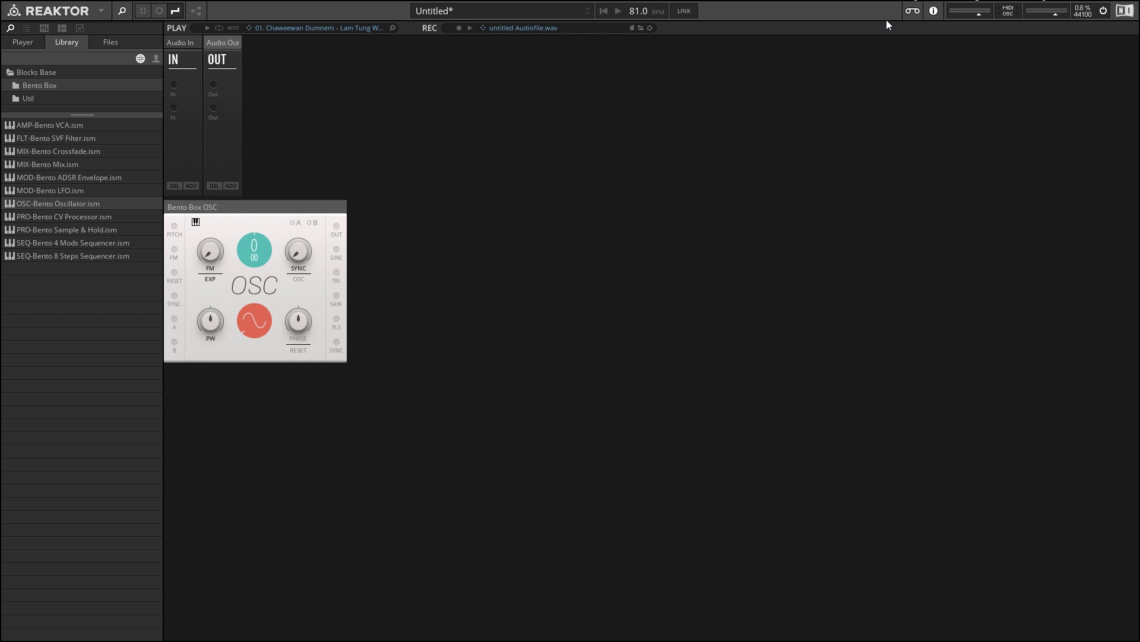
{"action": "left_click", "coordinate": [913, 11]}
Arrange the rack blocks in the order Audio In, OSC, Audio Out
{"action": "left_click_drag", "start_coordinate": [232, 197], "coordinate": [401, 234]}
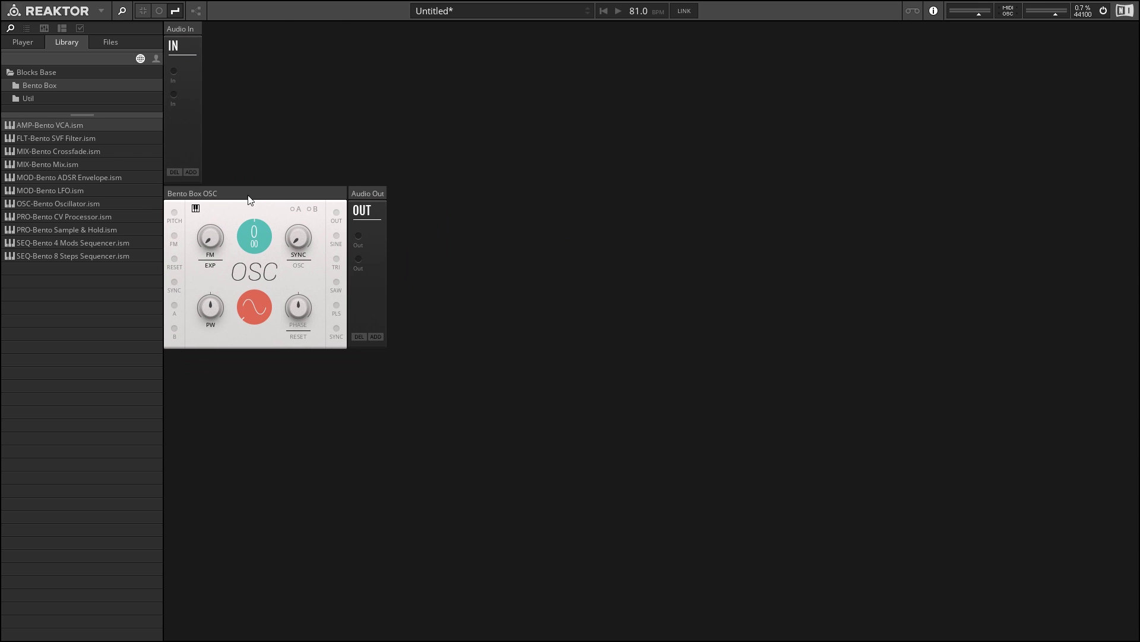
{"action": "left_click_drag", "start_coordinate": [250, 194], "coordinate": [286, 30]}
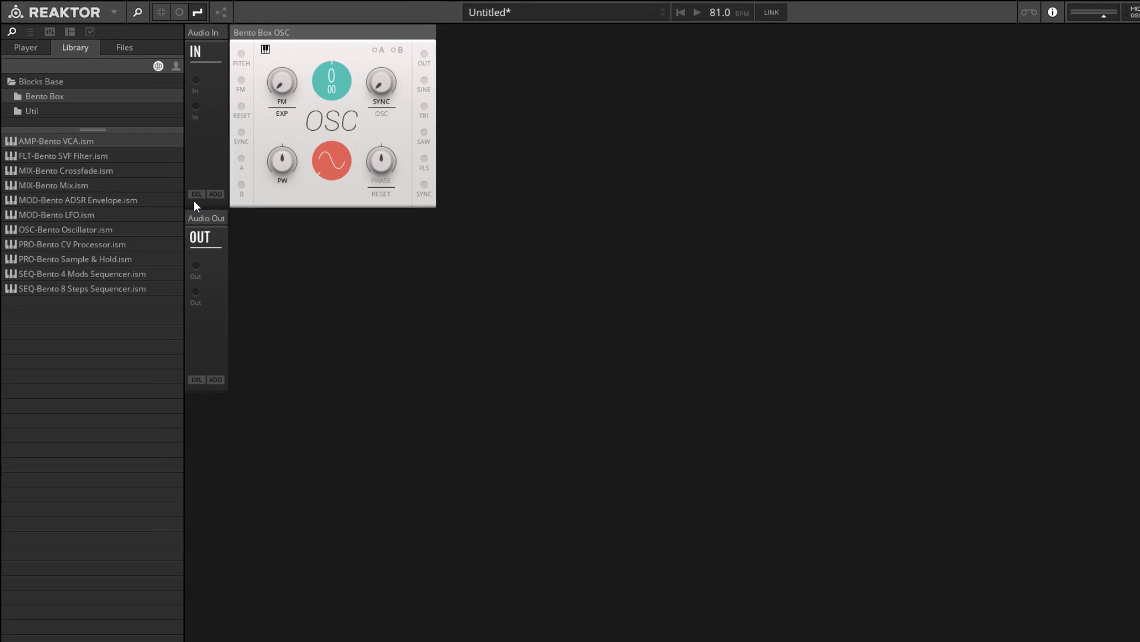
{"action": "left_click_drag", "start_coordinate": [178, 193], "coordinate": [466, 36]}
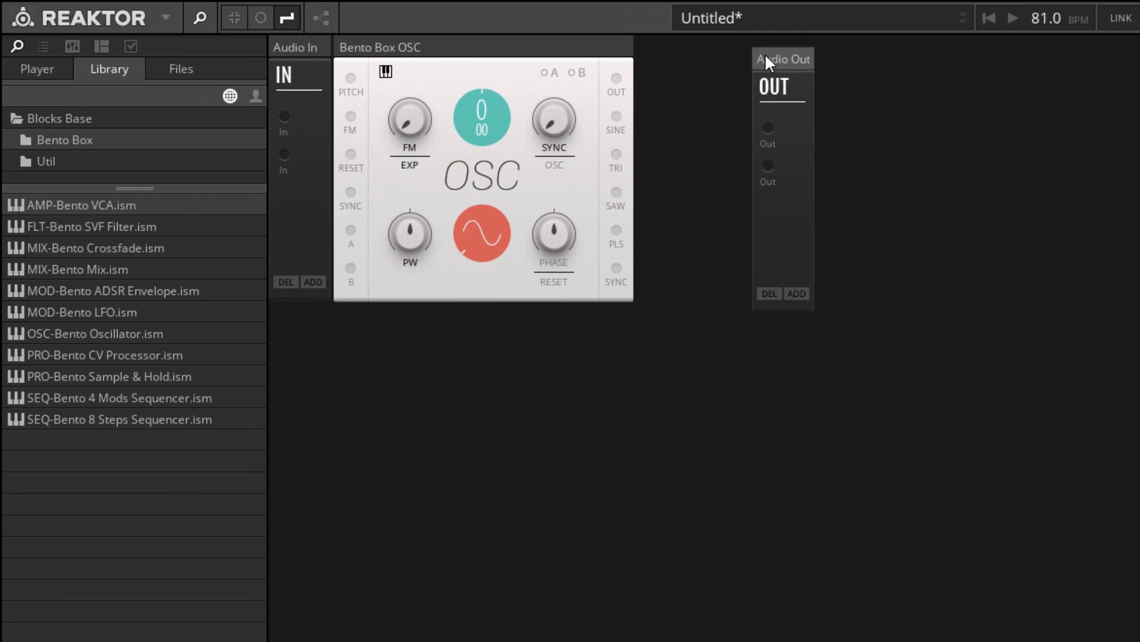
{"action": "left_click_drag", "start_coordinate": [767, 59], "coordinate": [718, 60]}
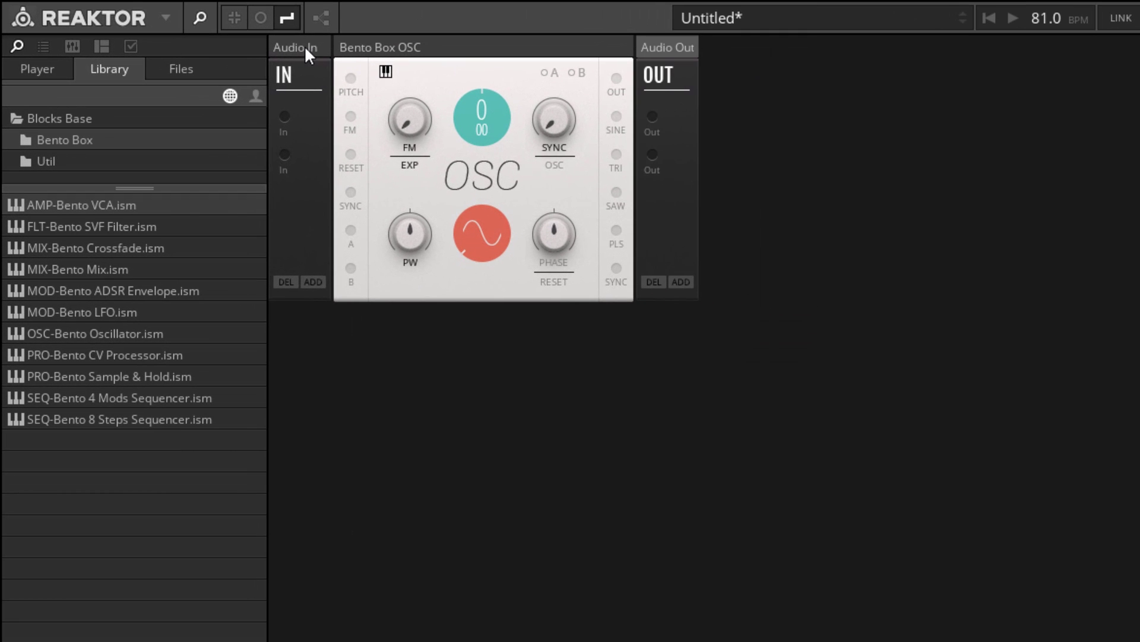
{"action": "left_click_drag", "start_coordinate": [304, 46], "coordinate": [742, 178]}
{"action": "left_click_drag", "start_coordinate": [683, 59], "coordinate": [211, 59]}
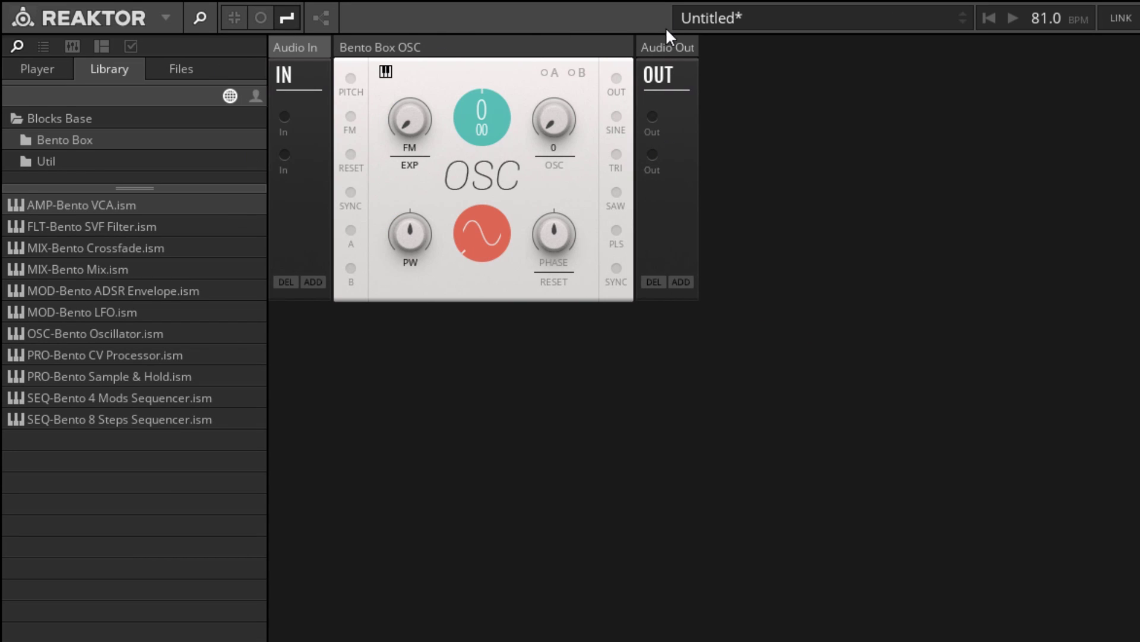
{"action": "left_click_drag", "start_coordinate": [668, 39], "coordinate": [718, 60]}
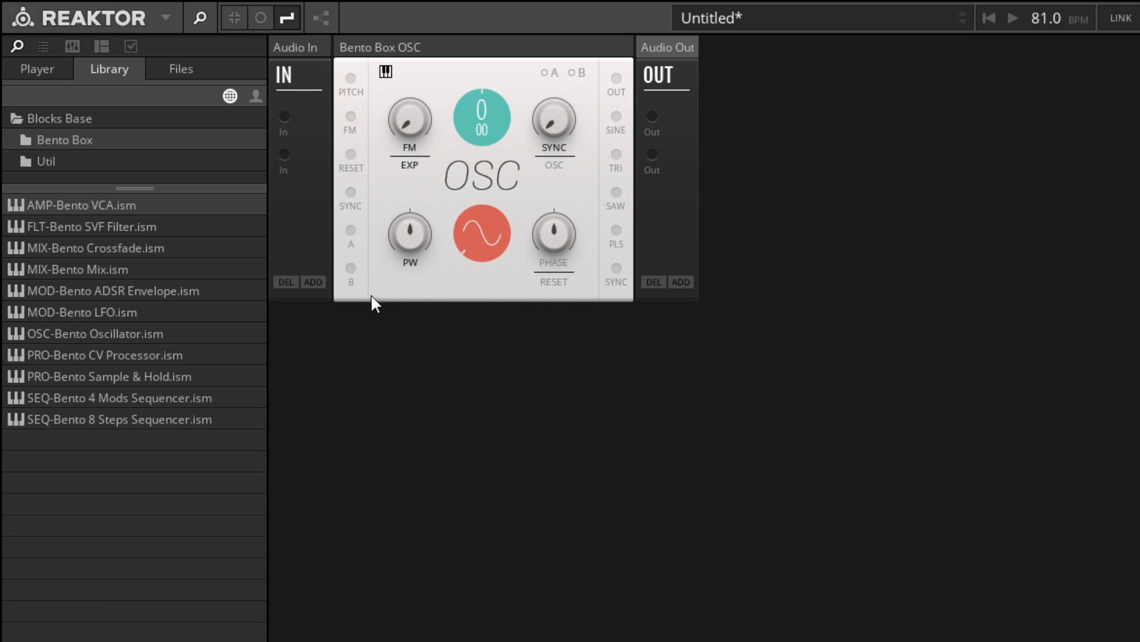
{"action": "left_click_drag", "start_coordinate": [393, 355], "coordinate": [329, 48]}
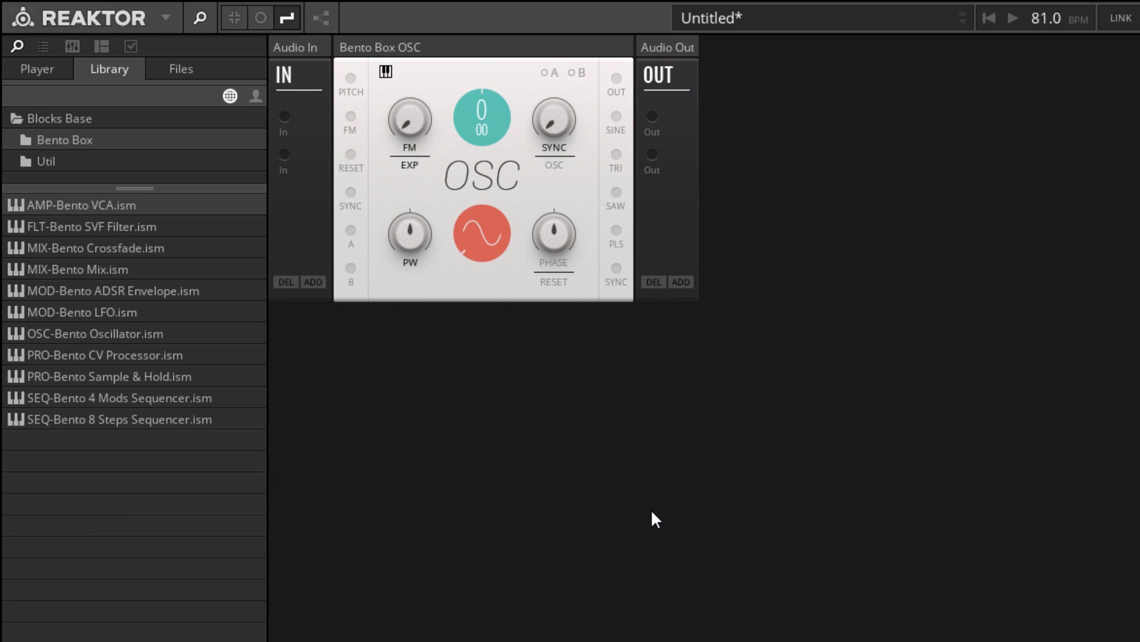
{"action": "left_click_drag", "start_coordinate": [581, 330], "coordinate": [637, 36]}
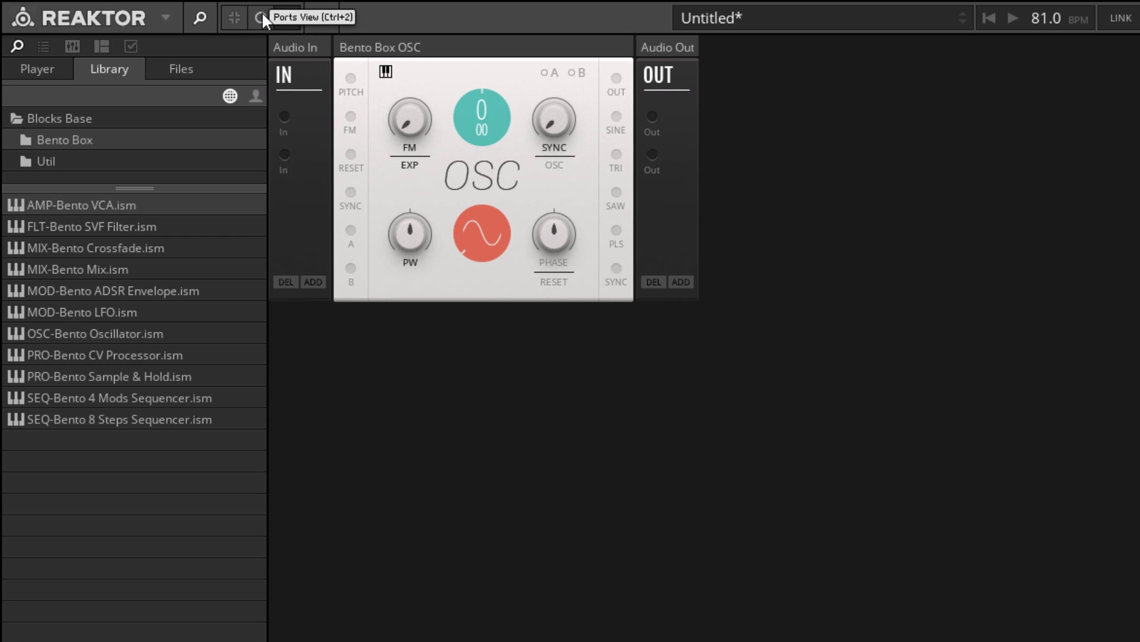
Switch the rack from Compact and Ports views to Ports and Wires View (Ctrl+3)
{"action": "left_click", "coordinate": [231, 16]}
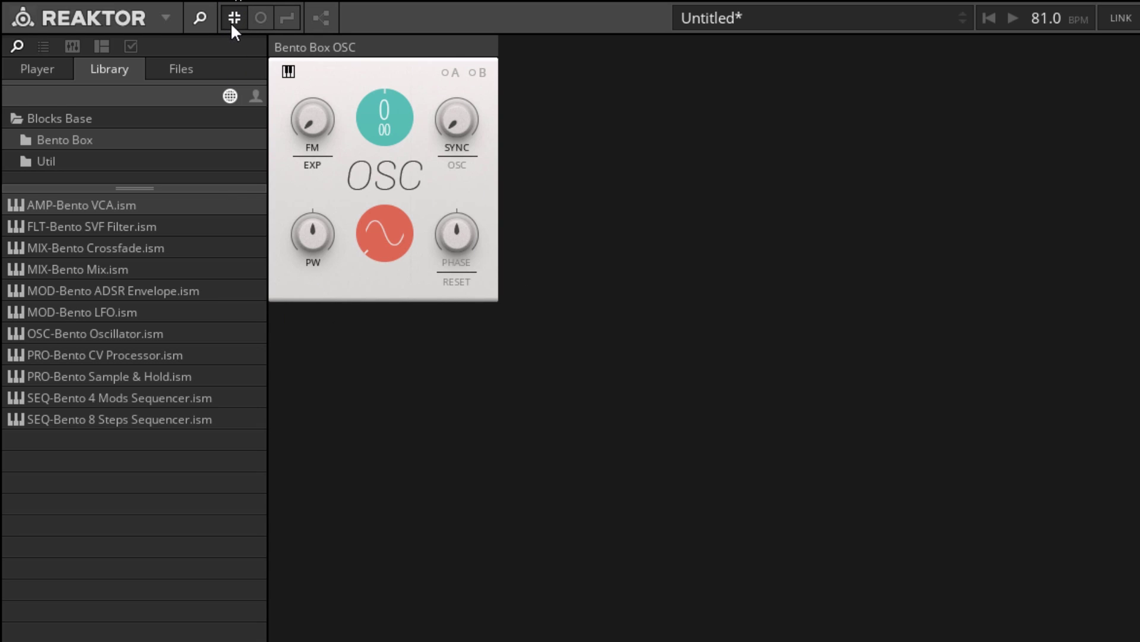
{"action": "left_click", "coordinate": [287, 19]}
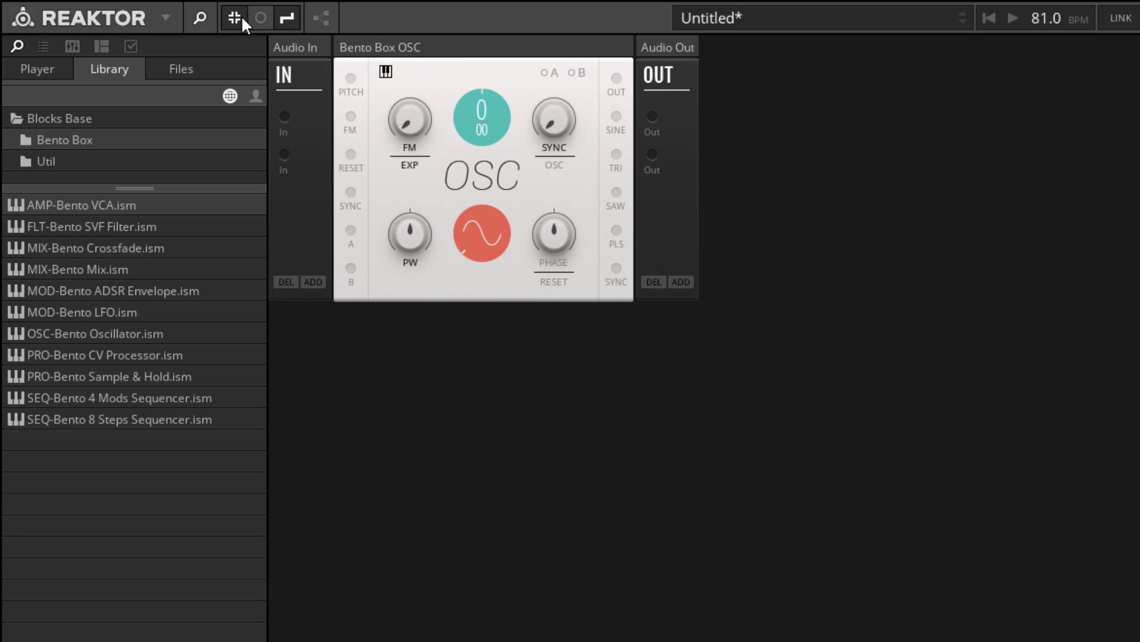
{"action": "left_click", "coordinate": [261, 17]}
{"action": "left_click", "coordinate": [285, 17]}
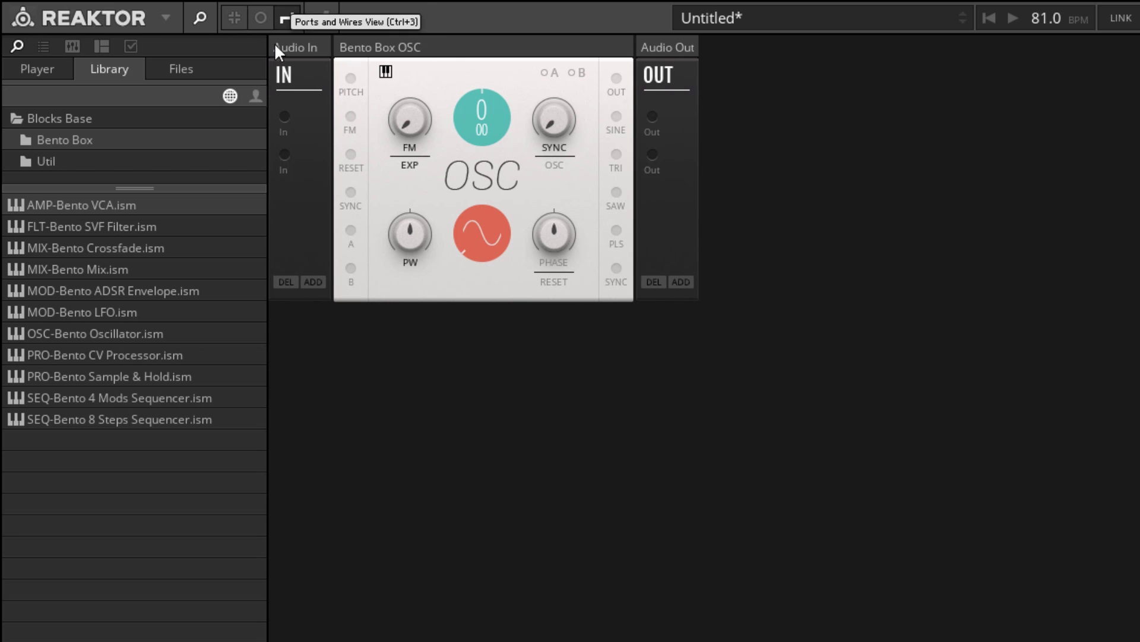
{"action": "left_click", "coordinate": [287, 18]}
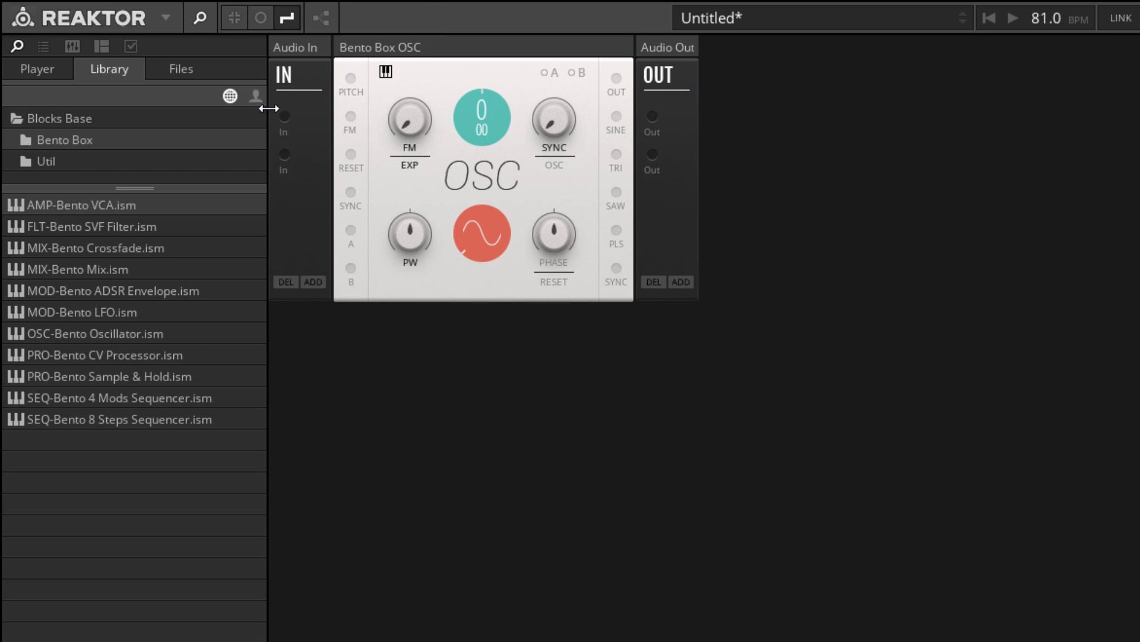
{"action": "left_click_drag", "start_coordinate": [347, 76], "coordinate": [356, 98]}
{"action": "left_click_drag", "start_coordinate": [614, 83], "coordinate": [620, 26]}
{"action": "left_click_drag", "start_coordinate": [637, 78], "coordinate": [643, 119]}
{"action": "mouse_move", "coordinate": [651, 119]}
{"action": "left_mouse_down"}
{"action": "mouse_move", "coordinate": [611, 89]}
{"action": "mouse_move", "coordinate": [597, 159]}
{"action": "mouse_move", "coordinate": [646, 124]}
{"action": "left_mouse_up"}
{"action": "left_click_drag", "start_coordinate": [616, 78], "coordinate": [652, 116]}
{"action": "left_click_drag", "start_coordinate": [640, 180], "coordinate": [652, 156]}
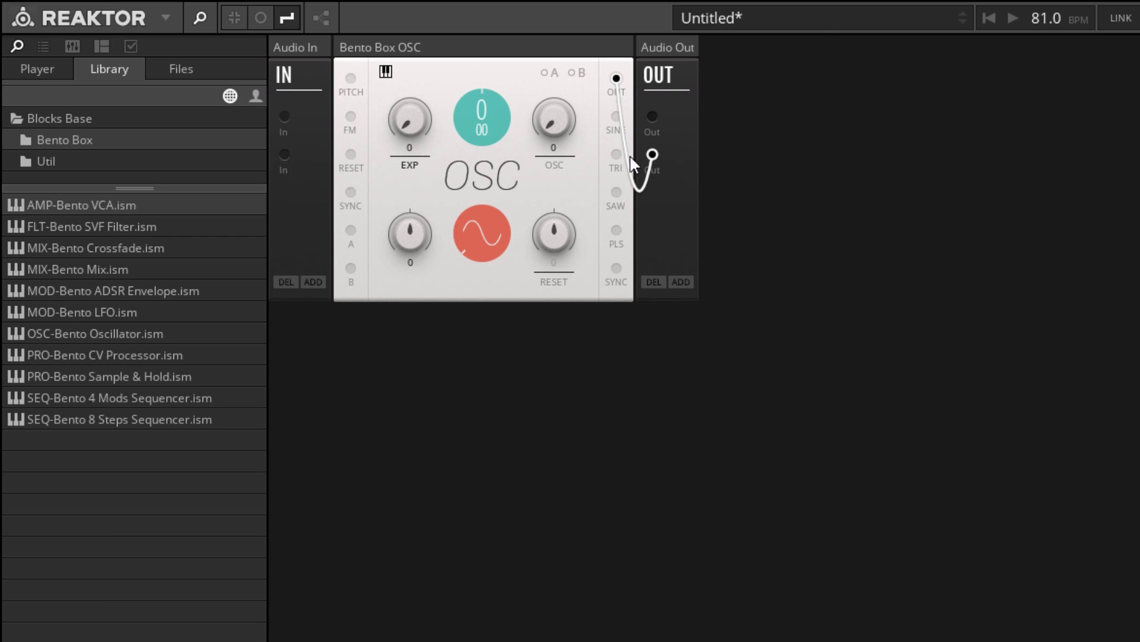
{"action": "left_click_drag", "start_coordinate": [636, 155], "coordinate": [827, 214]}
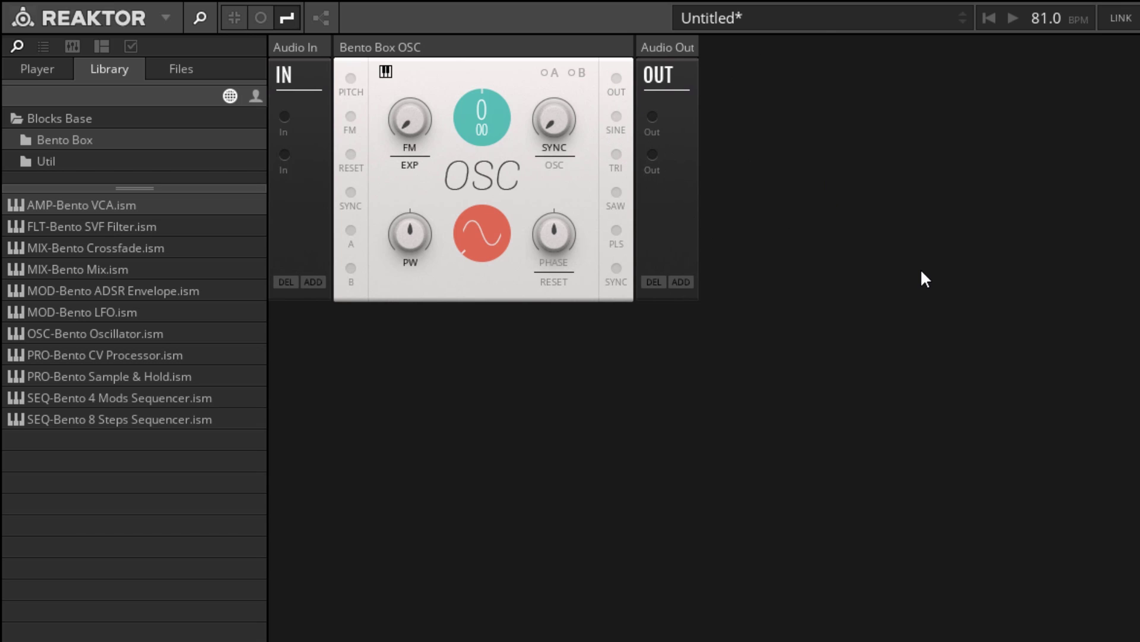